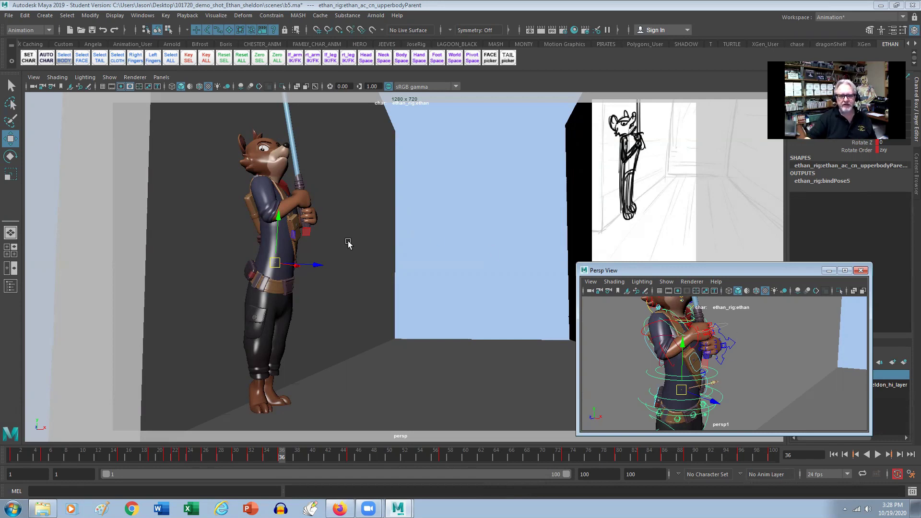
- Step through the keyed poses between frames 30 and 36 to compare the character's height against the reference sketch
key(comma)
key(comma)
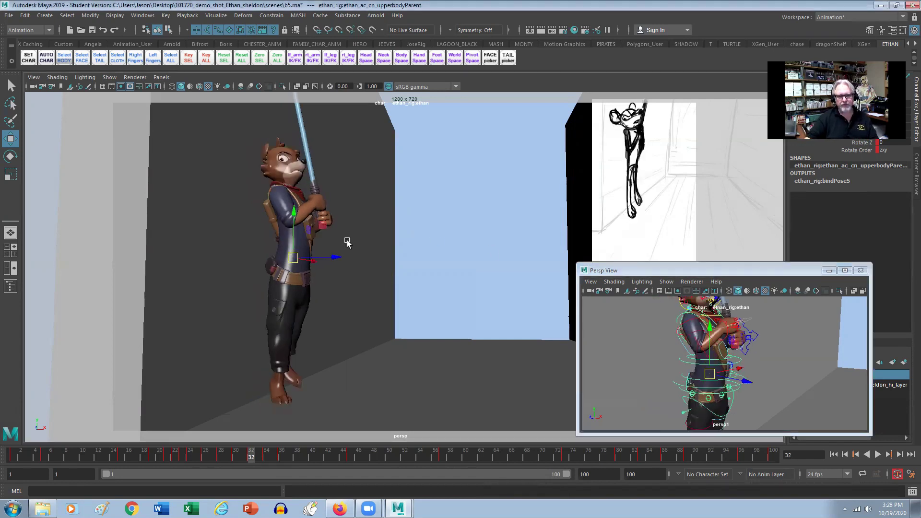
key(period)
key(period)
key(comma)
key(comma)
key(comma)
key(period)
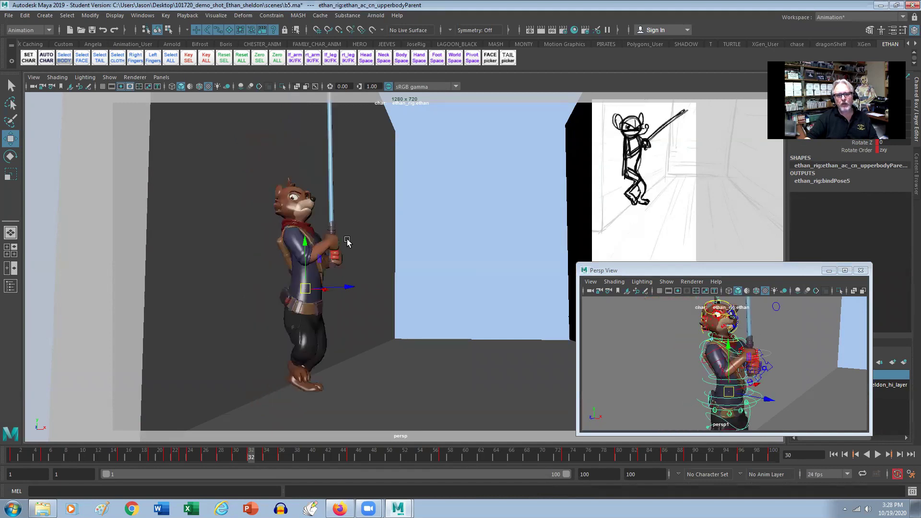
key(comma)
key(comma)
key(period)
key(period)
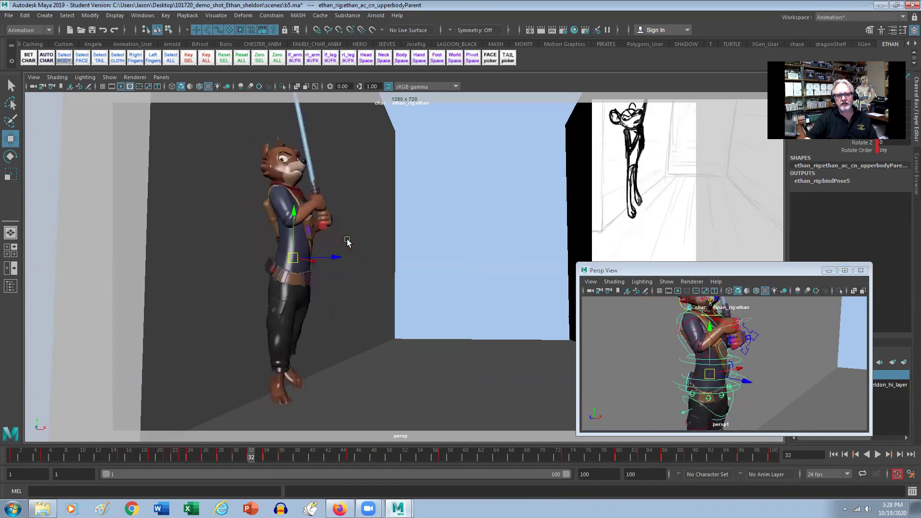
key(comma)
key(comma)
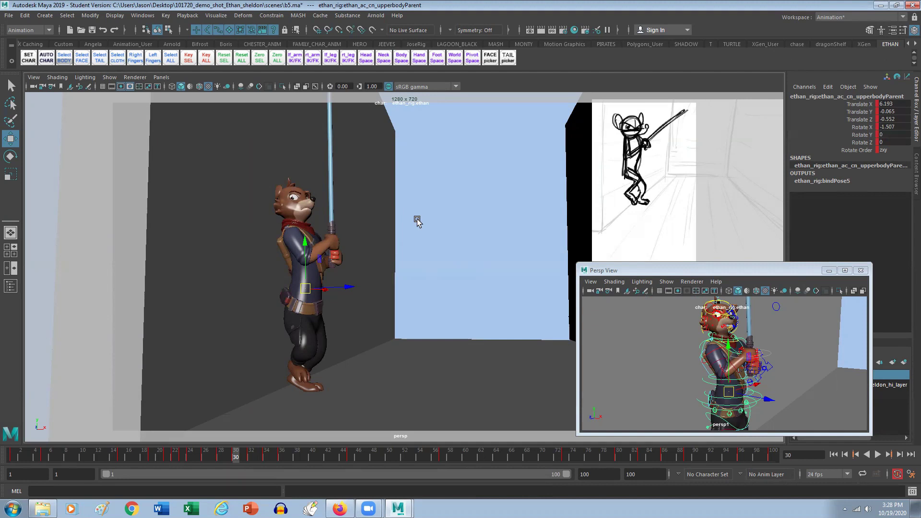
- At frame 30, nudge the upper body control down to a Translate Y of -0.616
key(alt+Down)
key(alt+Down)
key(alt+Down)
key(alt+Down)
key(alt+Down)
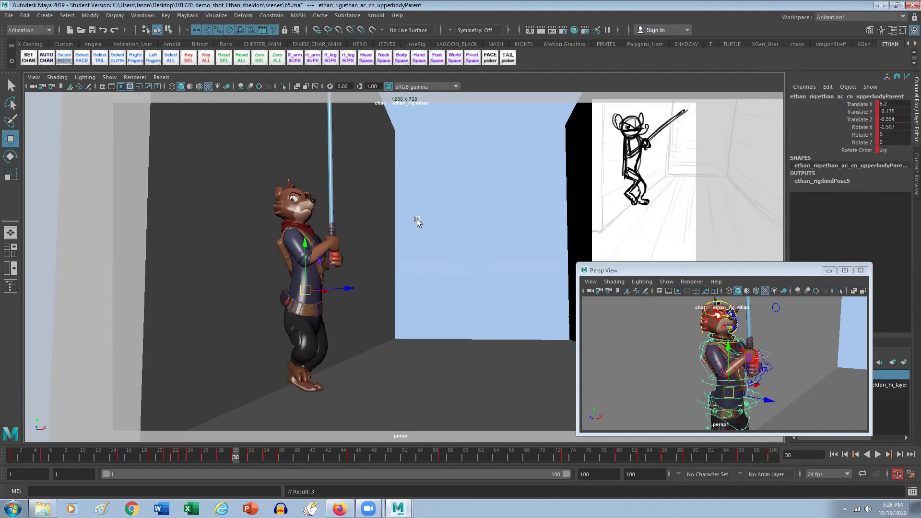
key(alt+Down)
key(alt+Down)
key(alt+Down)
key(alt+Down)
key(alt+Down)
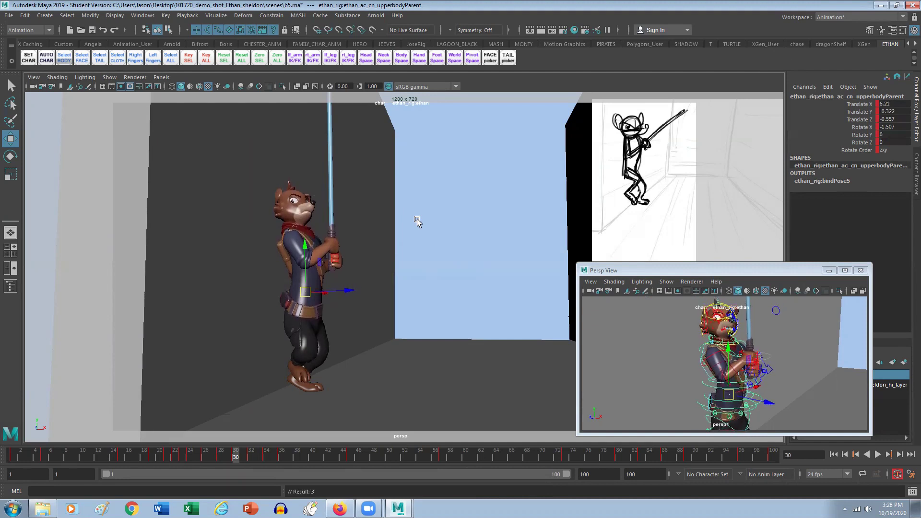
key(alt+Down)
key(alt+Down)
key(alt+Down)
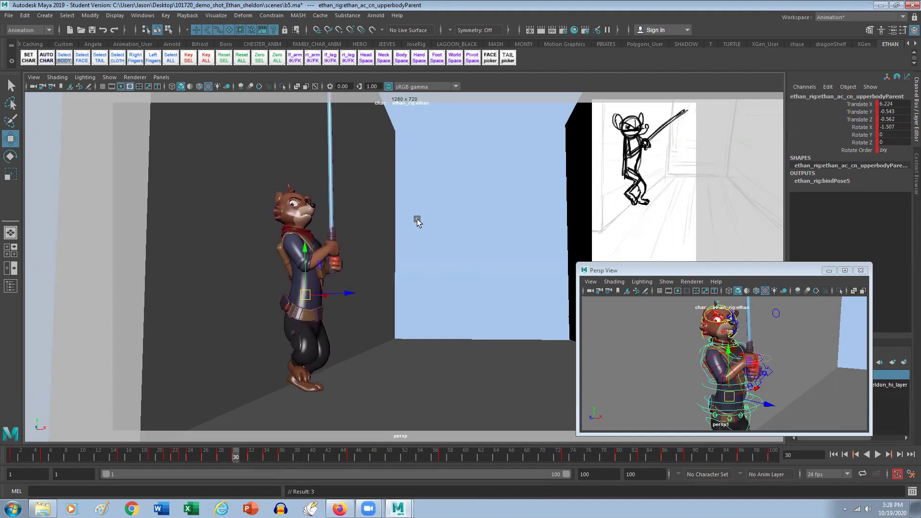
key(alt+Down)
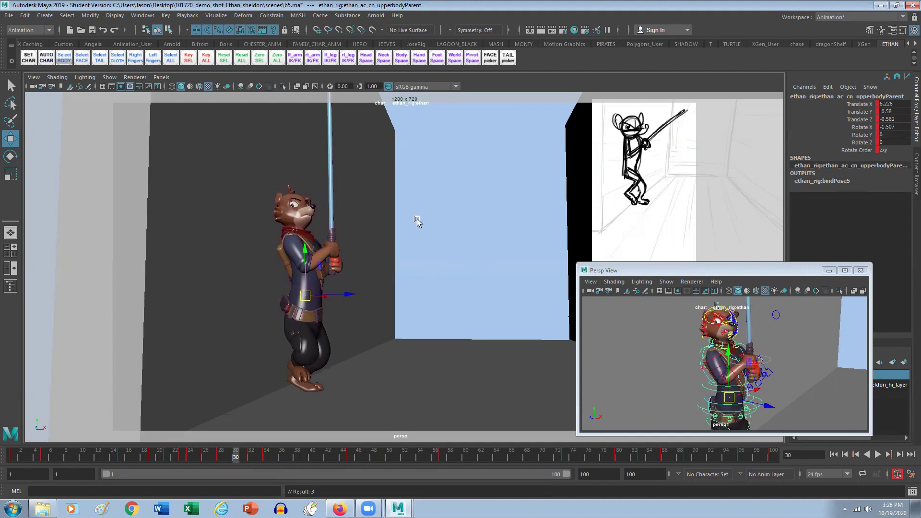
key(alt+Down)
- Nudge the frame 30 upper body control sideways in the front-facing Persp View to Translate X 6.192 and Translate Z -0.556
click(689, 273)
alt+drag(687, 351, 621, 353)
alt+middle_drag(707, 364, 673, 352)
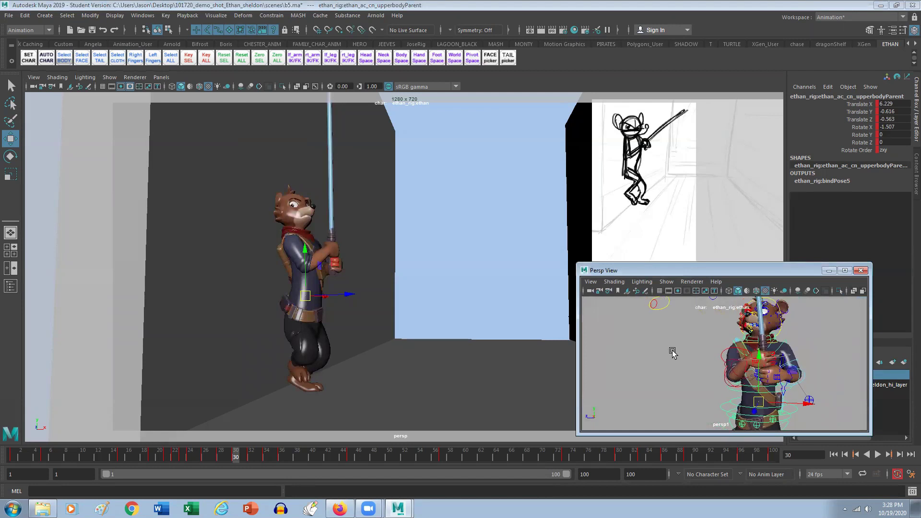
key(alt+Right)
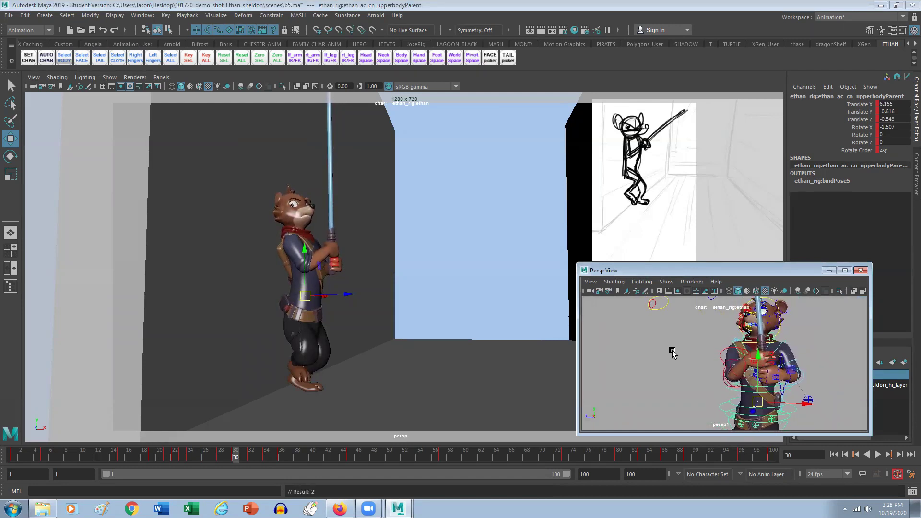
key(alt+Left)
key(alt+Left)
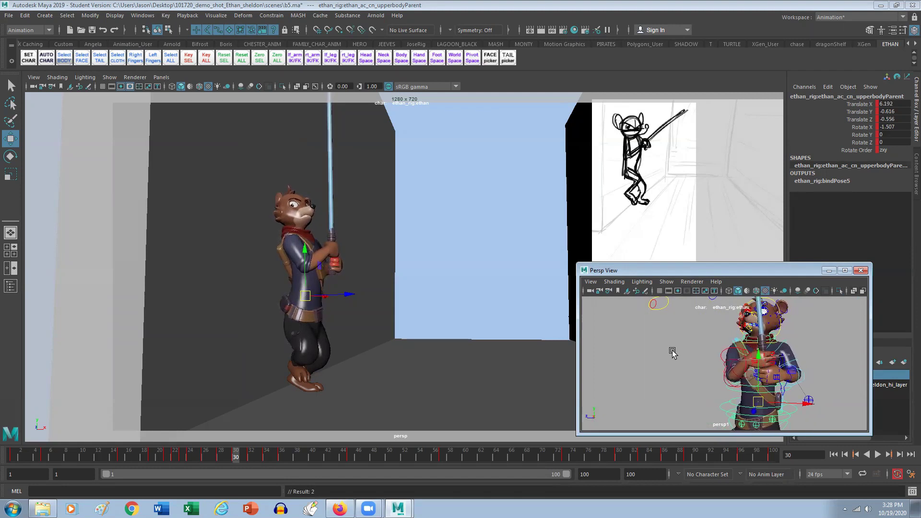
- At frame 32, nudge the upper body control up to a Translate Y of 2.285
key(comma)
key(comma)
key(period)
key(period)
key(period)
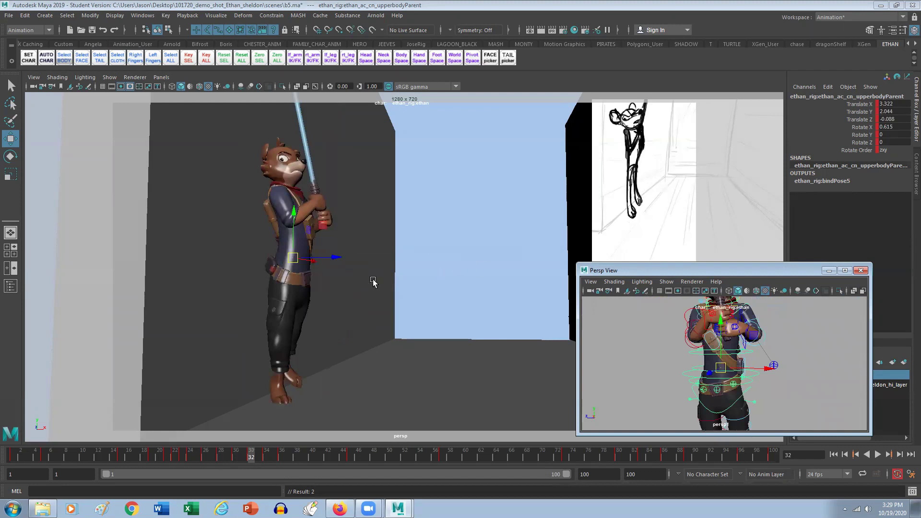
key(q)
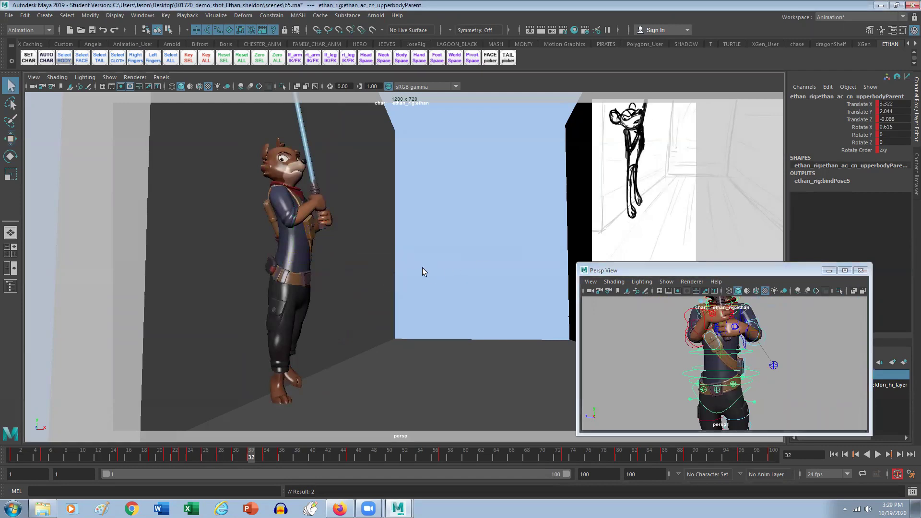
key(w)
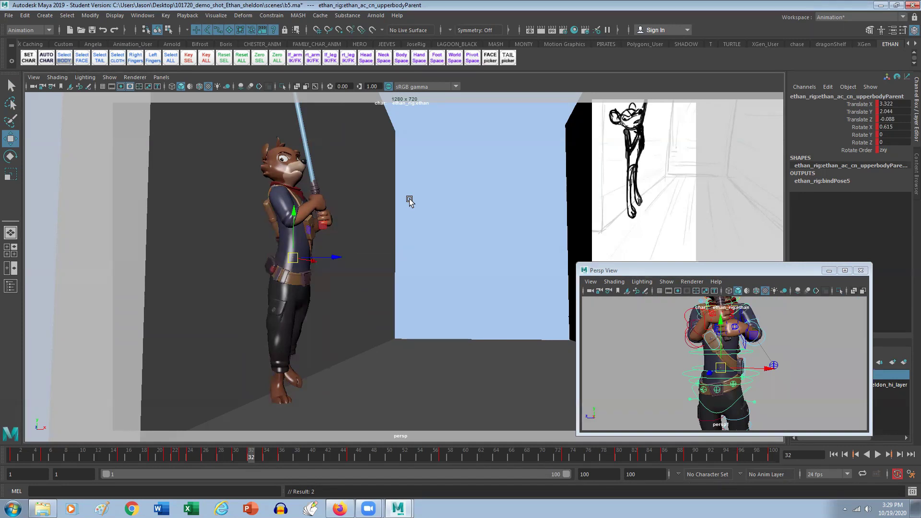
key(alt+Up)
key(alt+Up)
key(alt+Up)
key(alt+Up)
key(alt+Up)
key(alt+Up)
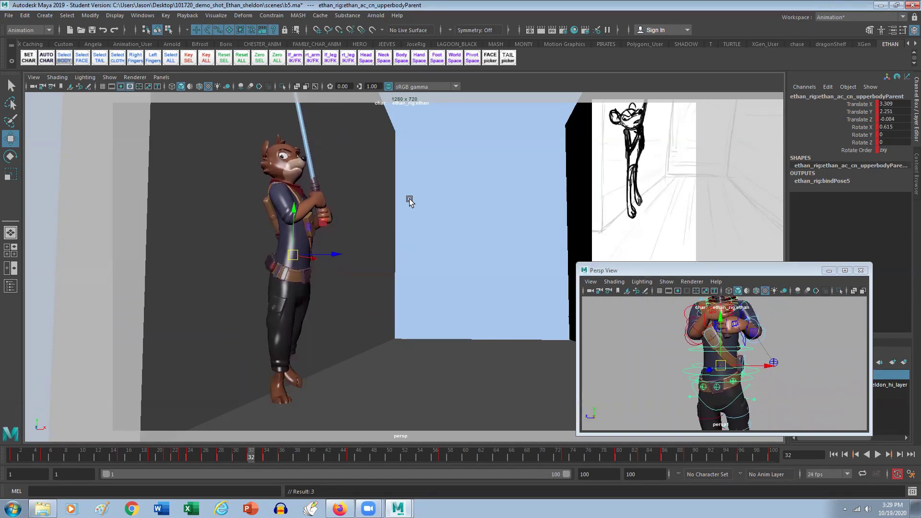
key(alt+Up)
- Step between the keyed poses at frames 30 to 34 to check the flow of the upward body movement
key(comma)
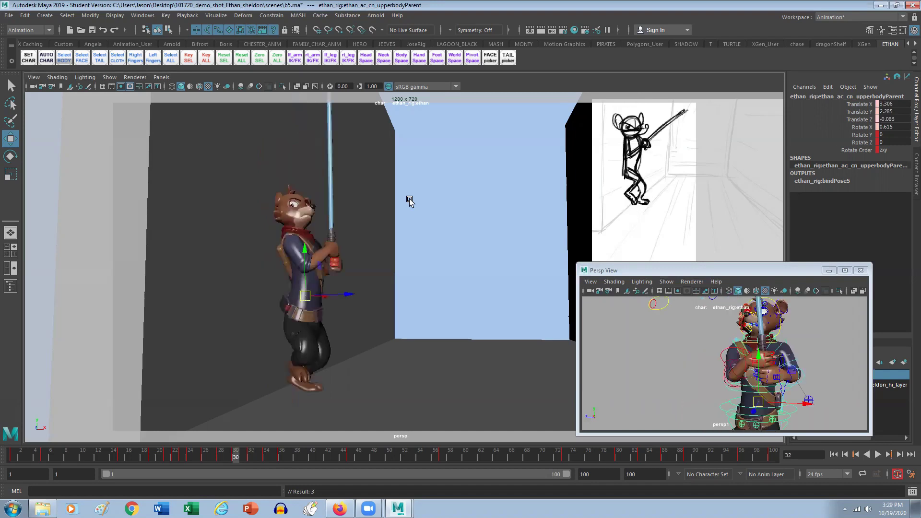
key(period)
key(period)
key(comma)
key(comma)
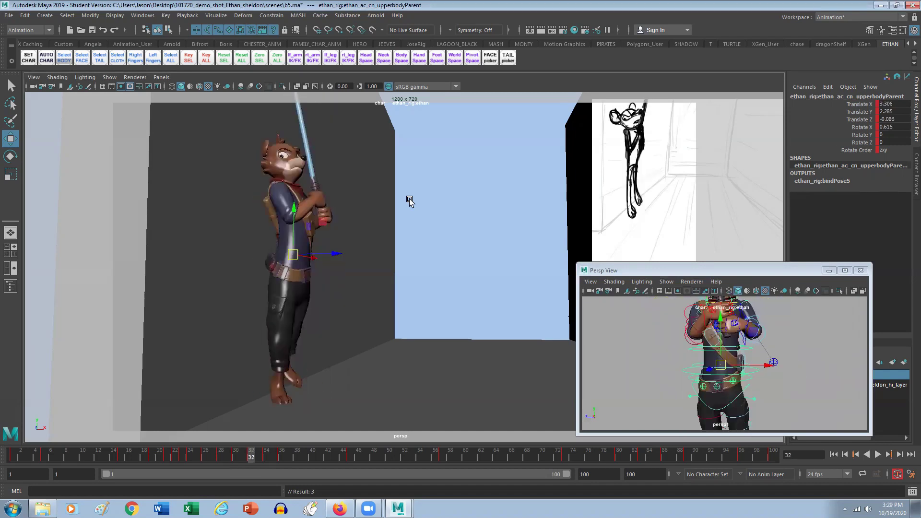
key(period)
key(comma)
key(period)
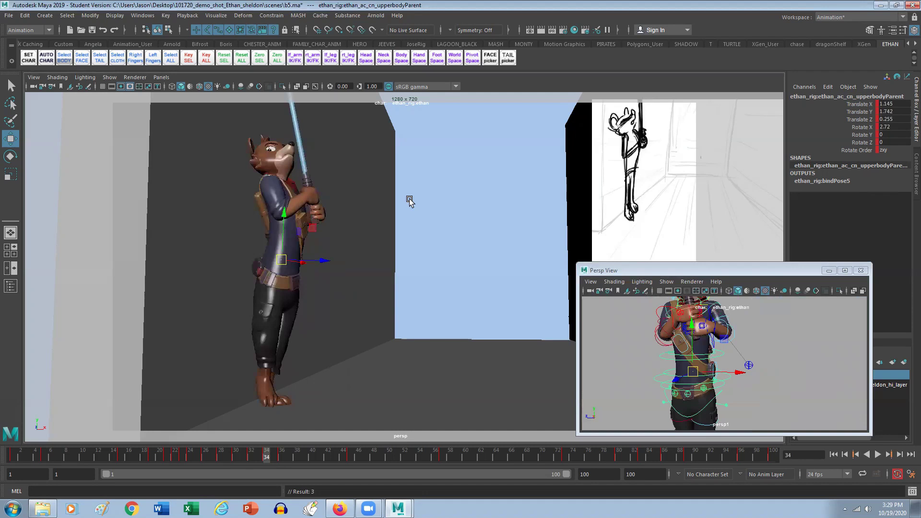
- At frame 34, nudge the upper body control down to a Translate Y of 1.449
key(alt+Down)
key(alt+Down)
key(alt+Down)
key(alt+Down)
key(alt+Down)
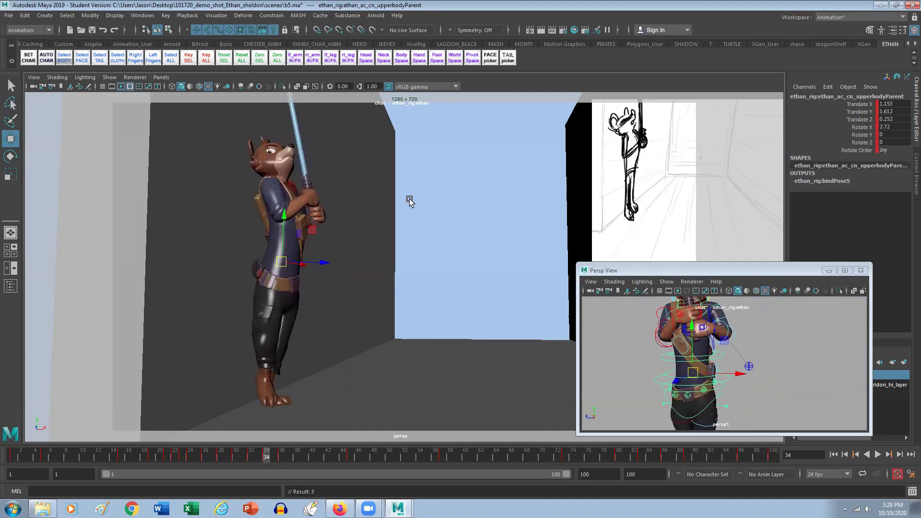
key(ctrl+z)
- Step back through the earlier keyed poses and forward to frame 45 to review the adjusted body movement
key(comma)
key(comma)
key(comma)
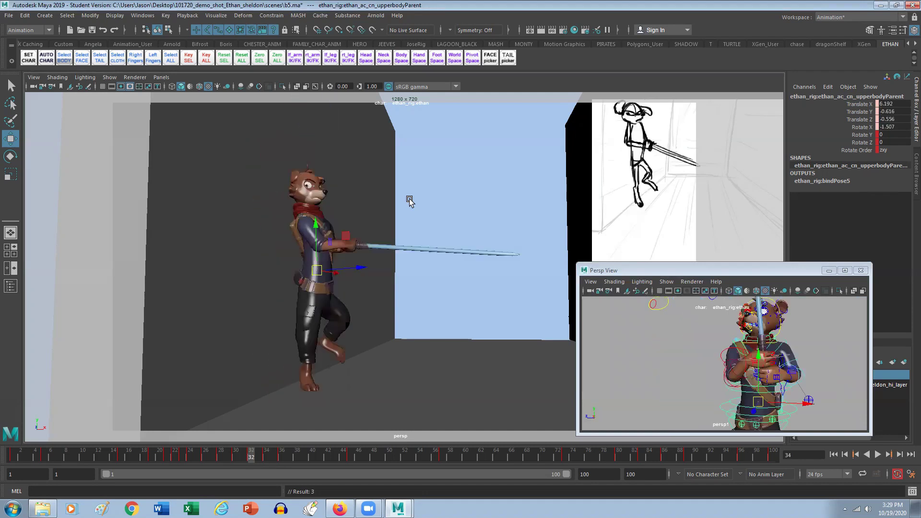
key(period)
key(period)
key(period)
key(period)
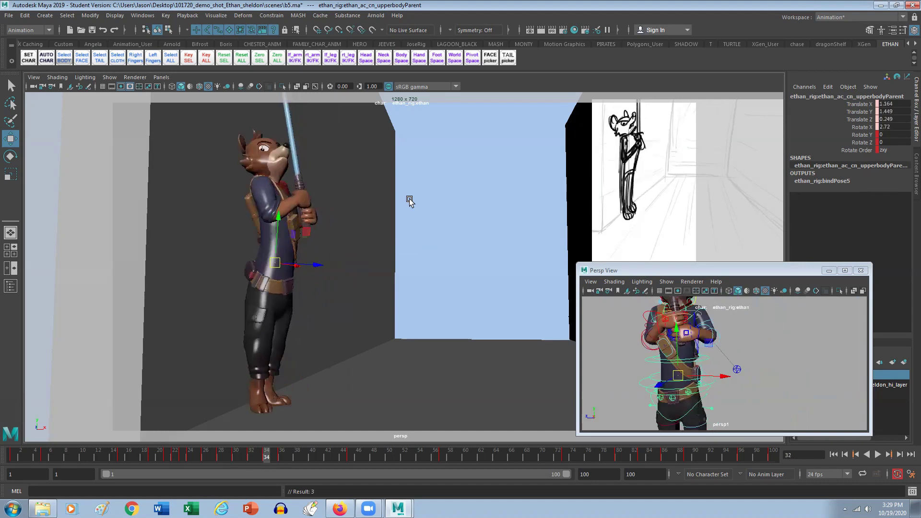
key(ctrl+z)
key(ctrl+z)
key(ctrl+z)
key(ctrl+z)
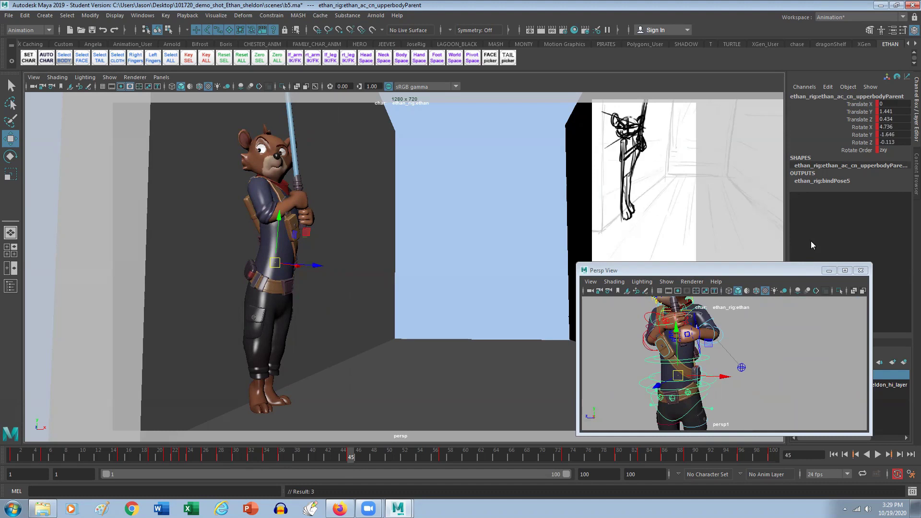
- Move the Persp View window clear of the reference sketch and set the image plane's Offset X to 0.69
drag(793, 272, 841, 324)
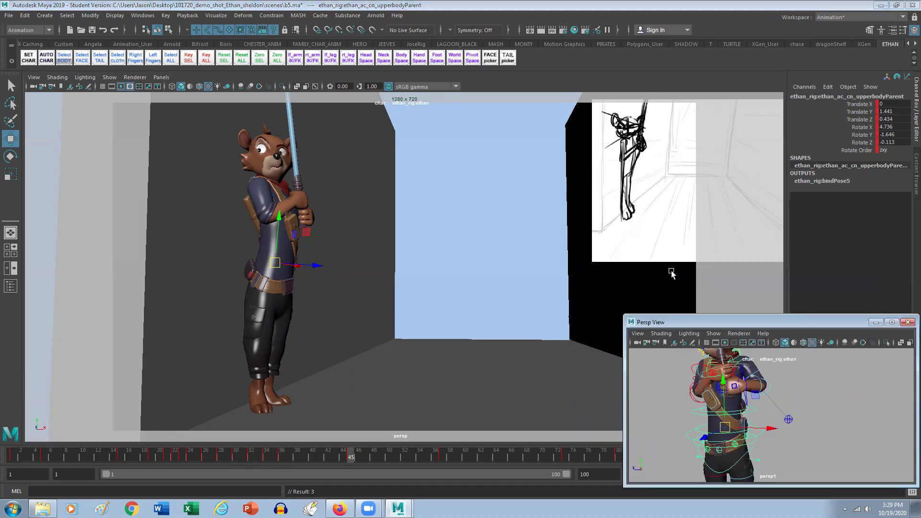
click(622, 255)
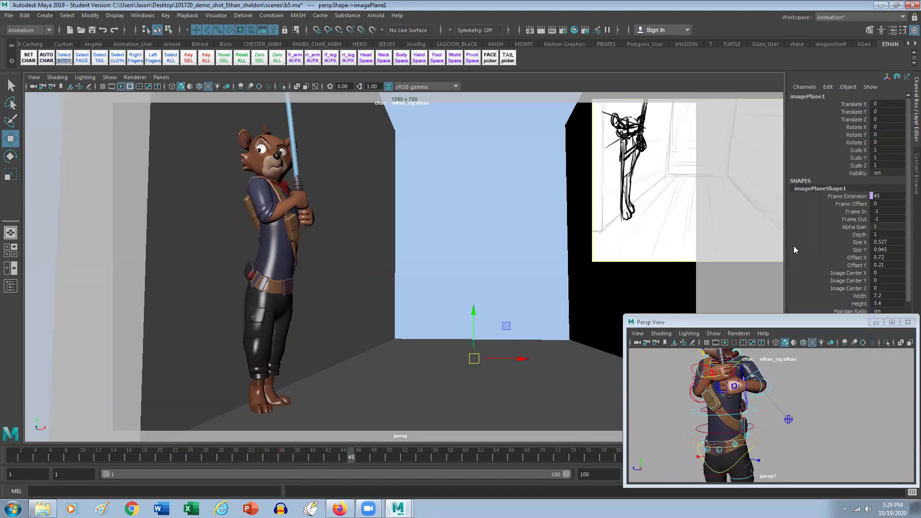
click(851, 257)
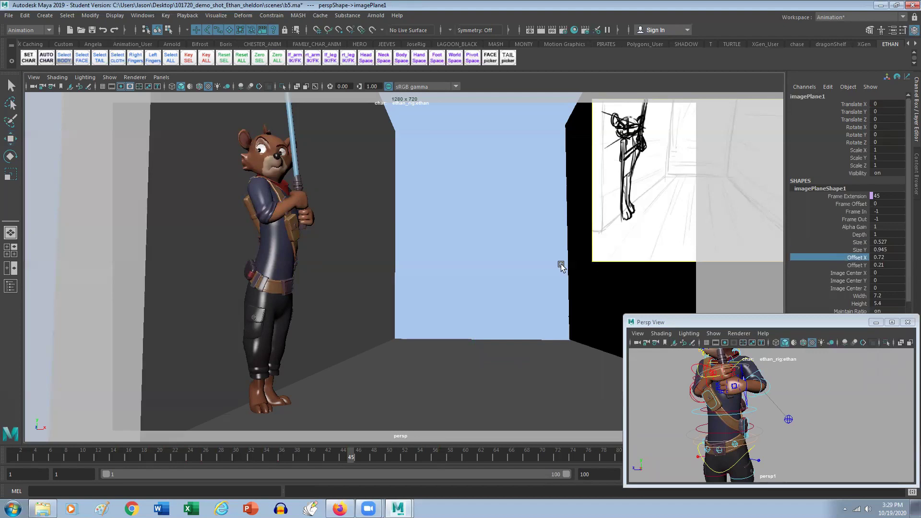
mouse_move(559, 264)
middle_down()
mouse_move(548, 271)
mouse_move(567, 271)
mouse_move(552, 273)
middle_up()
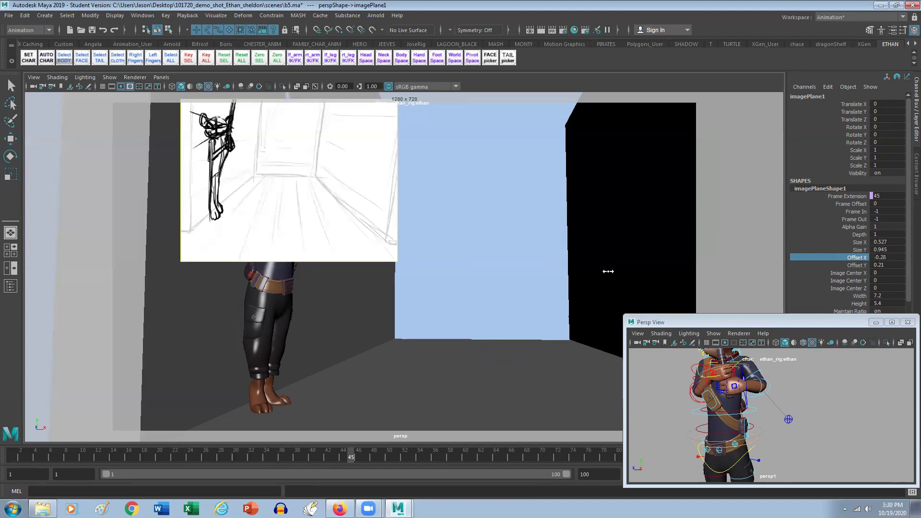
middle_drag(606, 268, 613, 273)
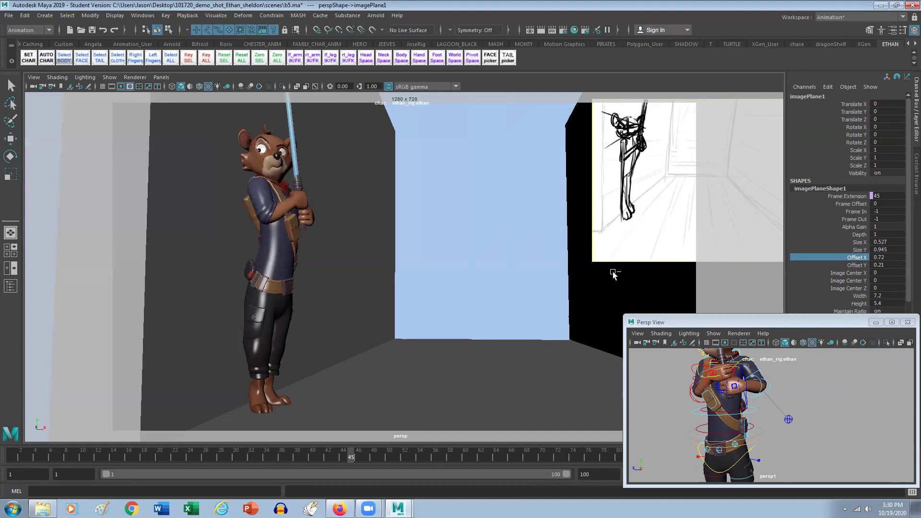
mouse_move(618, 277)
middle_down()
mouse_move(557, 277)
mouse_move(619, 283)
middle_up()
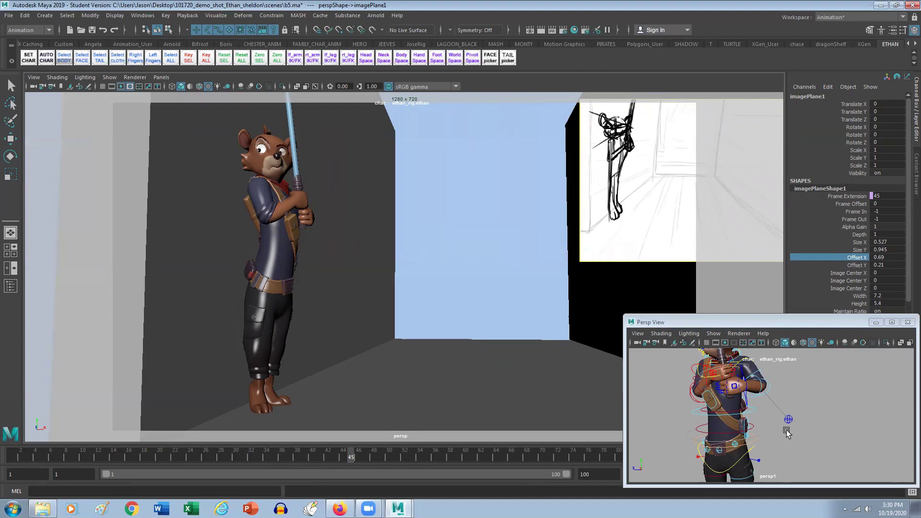
- At frame 45, set the left eye socket control's Scale From Base to -0.07 using a close view of the face
alt+drag(786, 432, 767, 413)
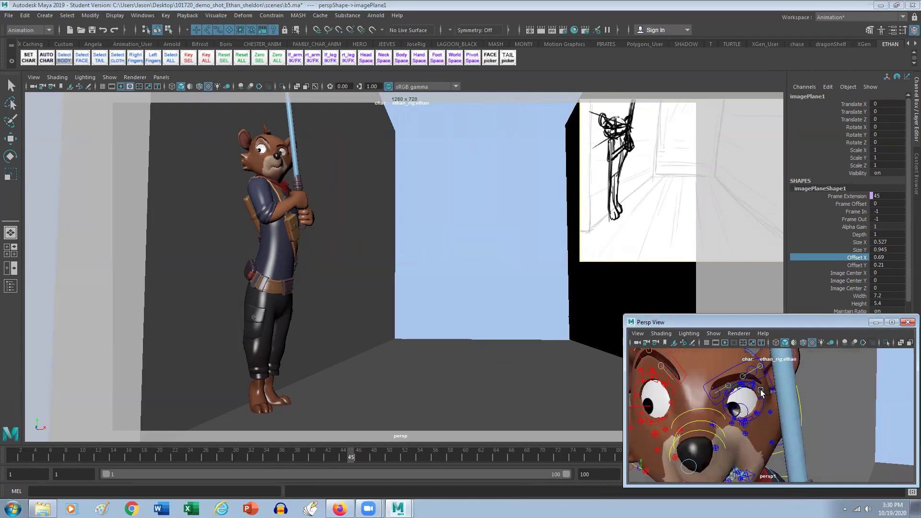
click(761, 392)
key(w)
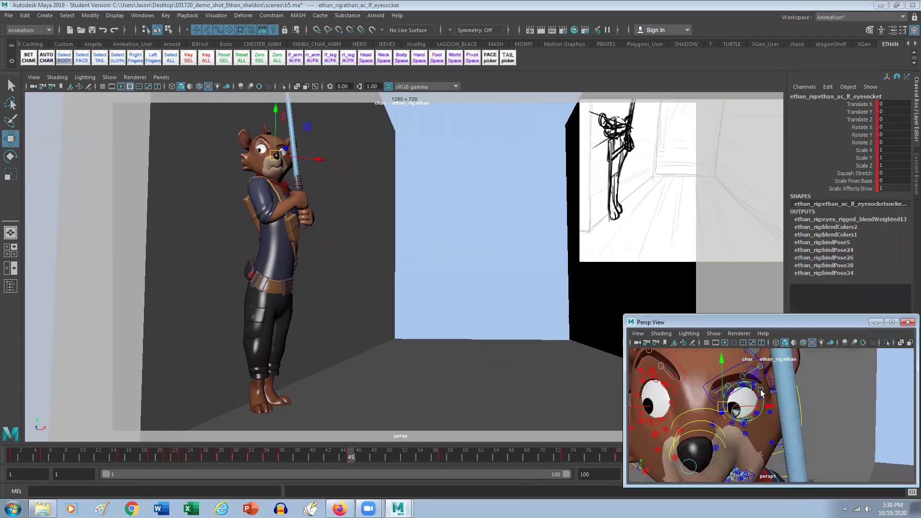
click(856, 181)
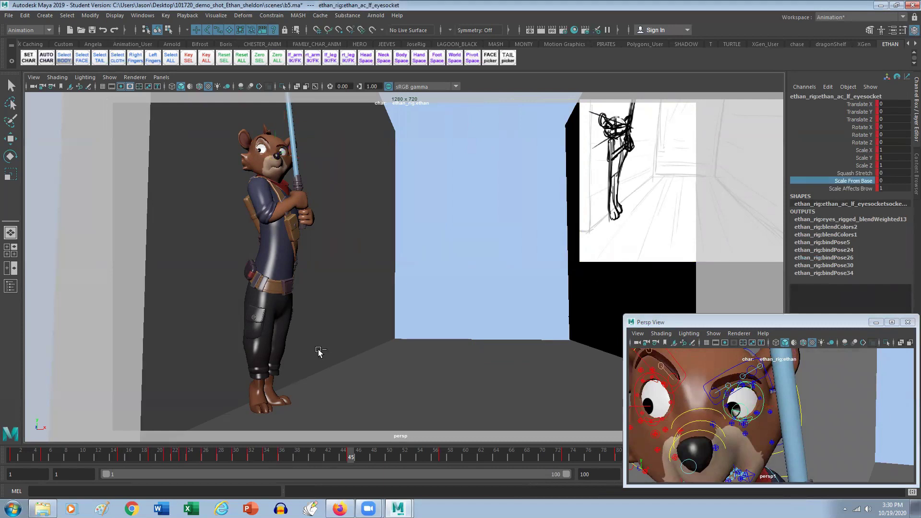
middle_drag(319, 355, 325, 361)
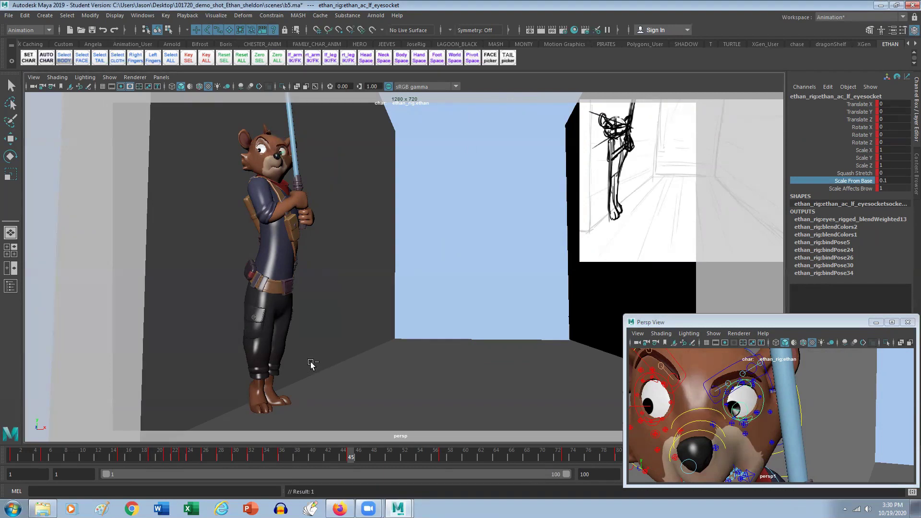
mouse_move(312, 362)
middle_down()
mouse_move(284, 363)
mouse_move(317, 367)
middle_up()
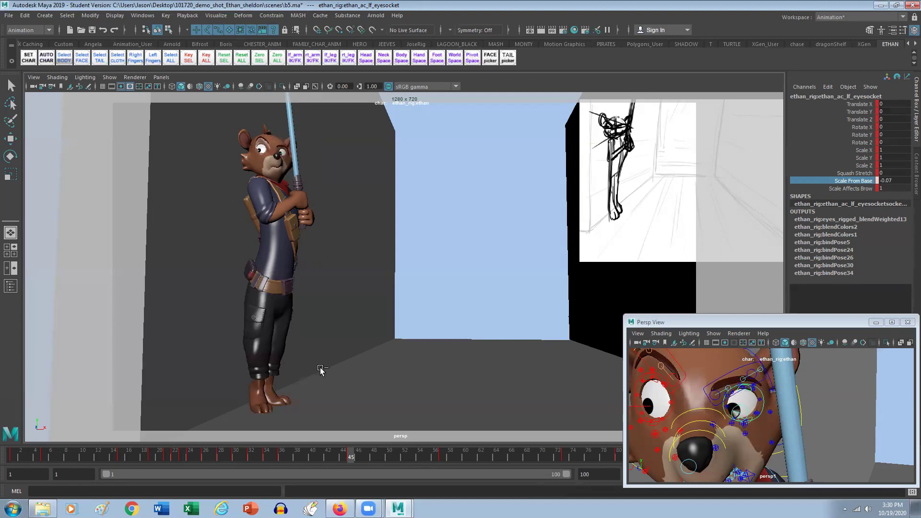
- At frame 45, set the right eye socket control's Scale From Base to 0.16
click(636, 385)
key(w)
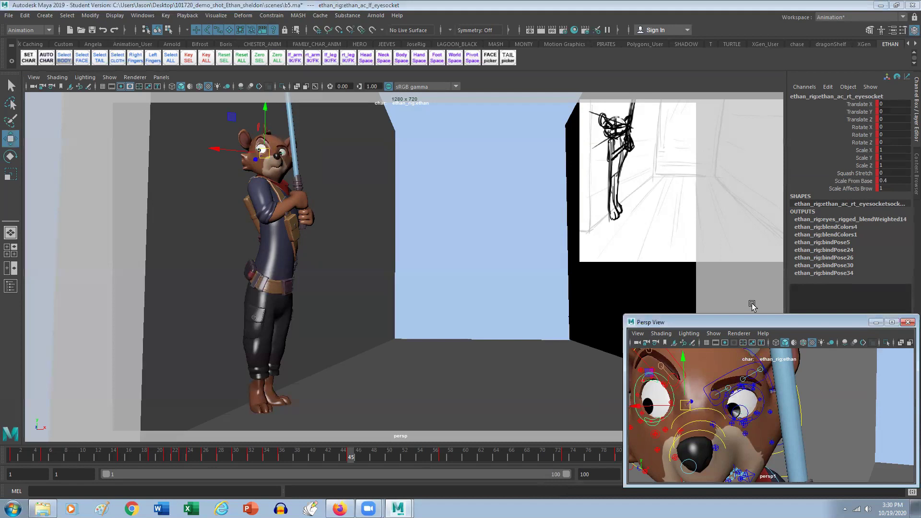
click(854, 182)
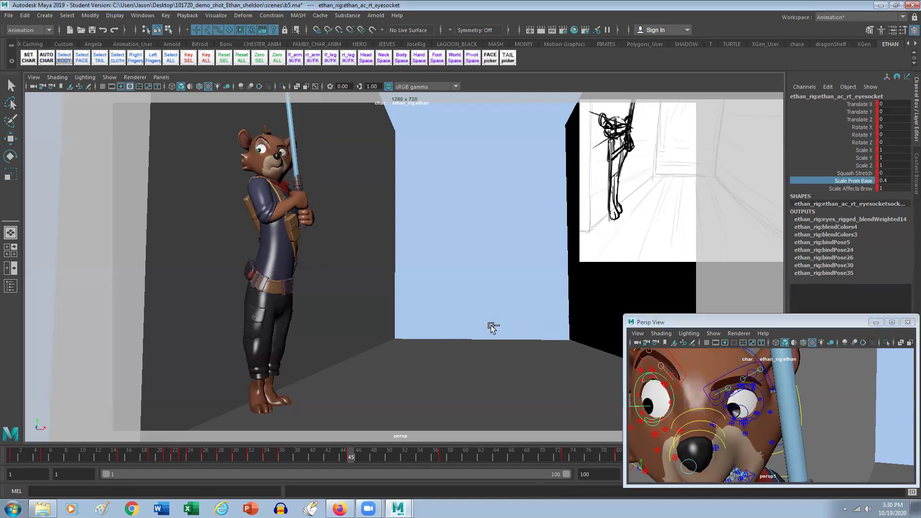
mouse_move(451, 338)
middle_down()
mouse_move(468, 338)
mouse_move(432, 347)
mouse_move(456, 341)
mouse_move(439, 349)
middle_up()
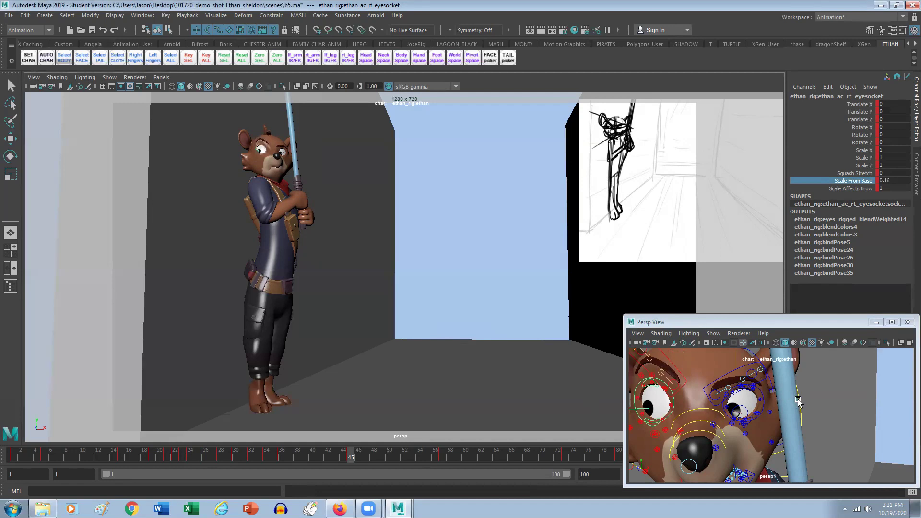
- Show the whole character in the Persp View and select the upper body control together with the left foot IK control
alt+right_drag(806, 405, 682, 416)
alt+right_drag(841, 429, 814, 433)
alt+middle_drag(833, 435, 804, 376)
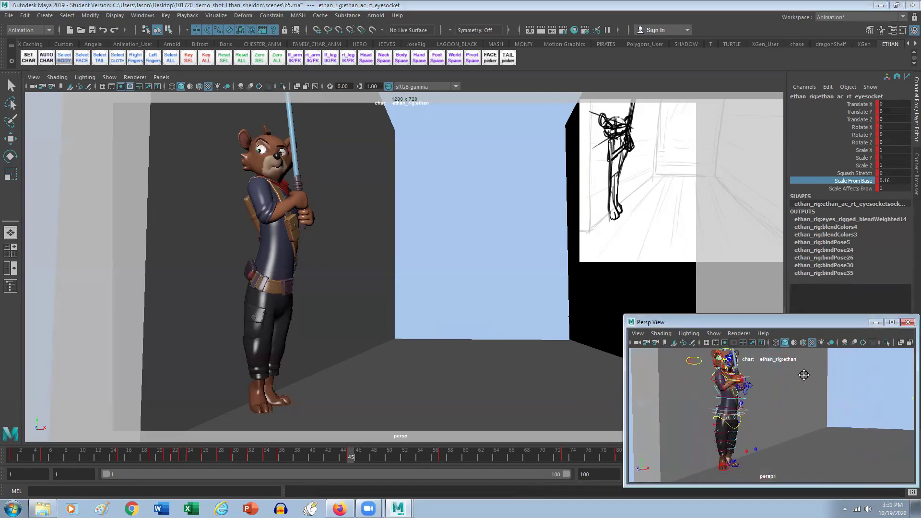
alt+drag(804, 375, 770, 408)
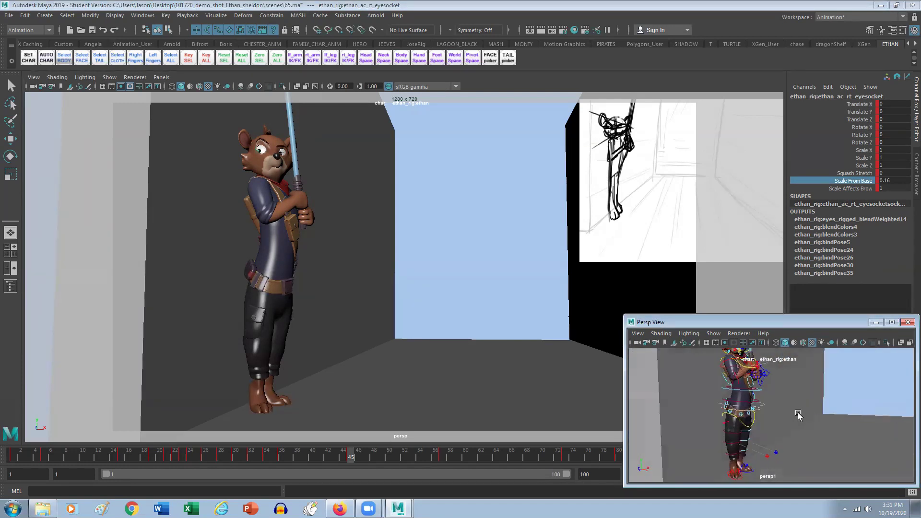
click(764, 405)
key(w)
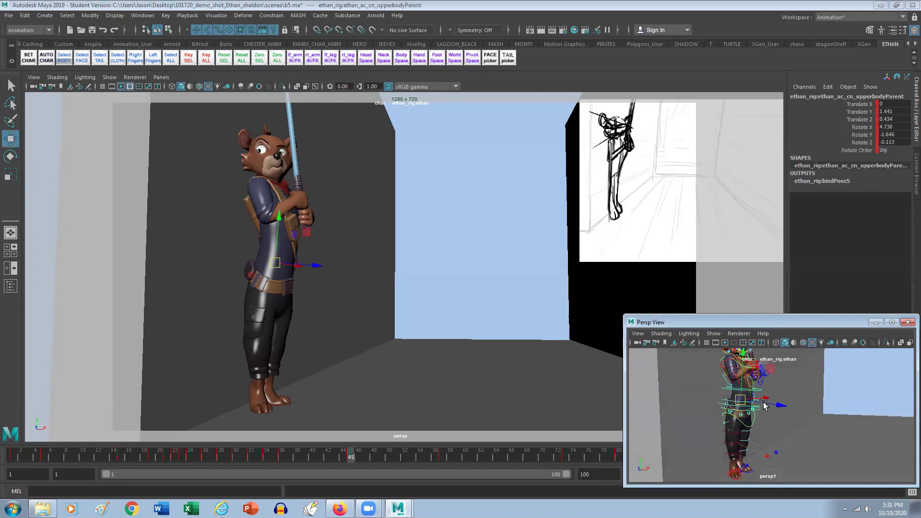
click(733, 479)
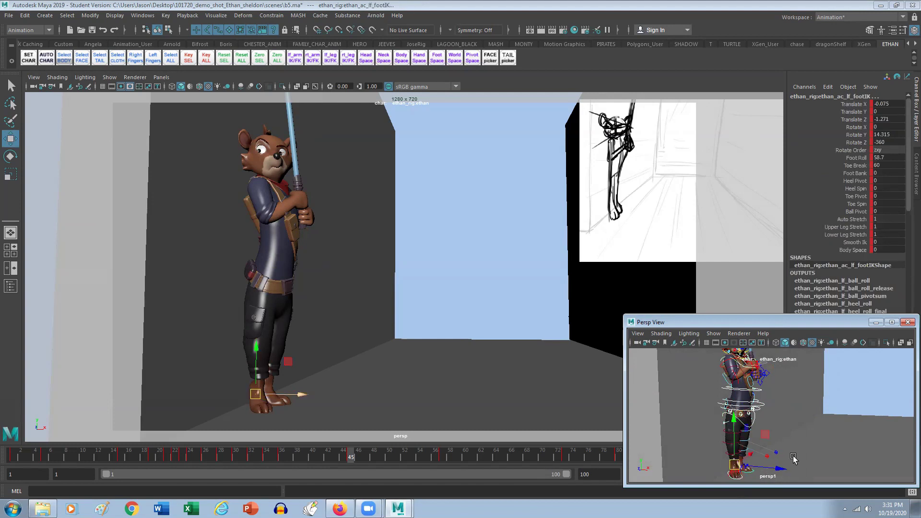
- Try shifting the selected body and foot controls sideways along Z, and undo the move
scroll(795, 454, down, 5)
alt+drag(778, 451, 662, 446)
alt+right_drag(657, 447, 883, 450)
mouse_move(815, 450)
alt+middle_down()
mouse_move(843, 400)
mouse_move(808, 440)
alt+middle_up()
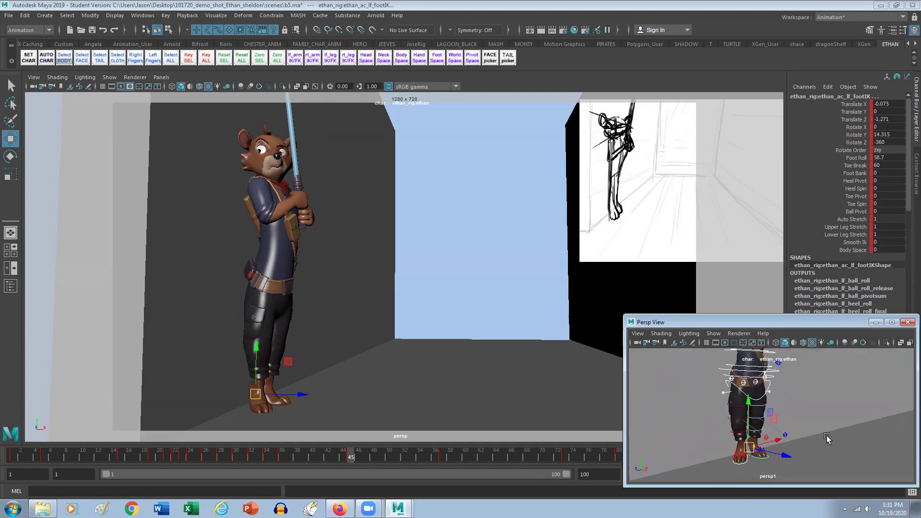
alt+right_drag(828, 437, 783, 426)
alt+middle_drag(783, 426, 763, 449)
alt+drag(764, 445, 833, 454)
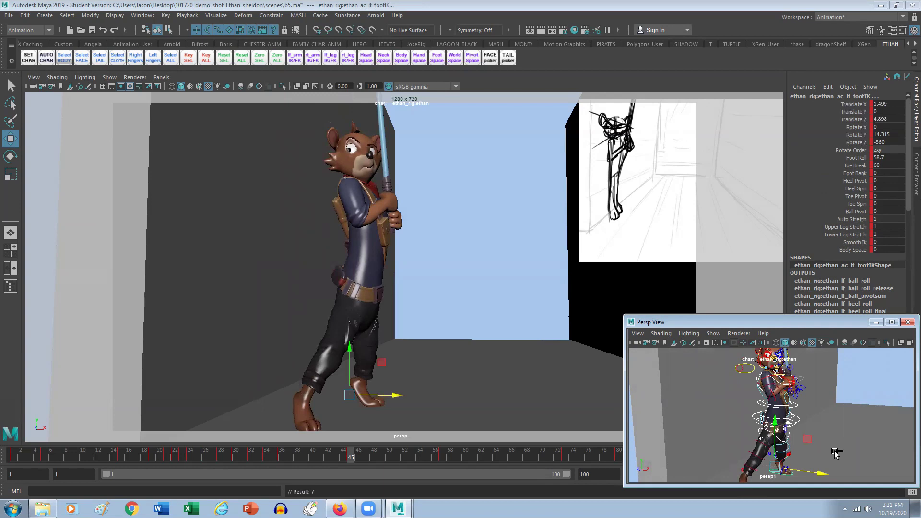
key(ctrl+z)
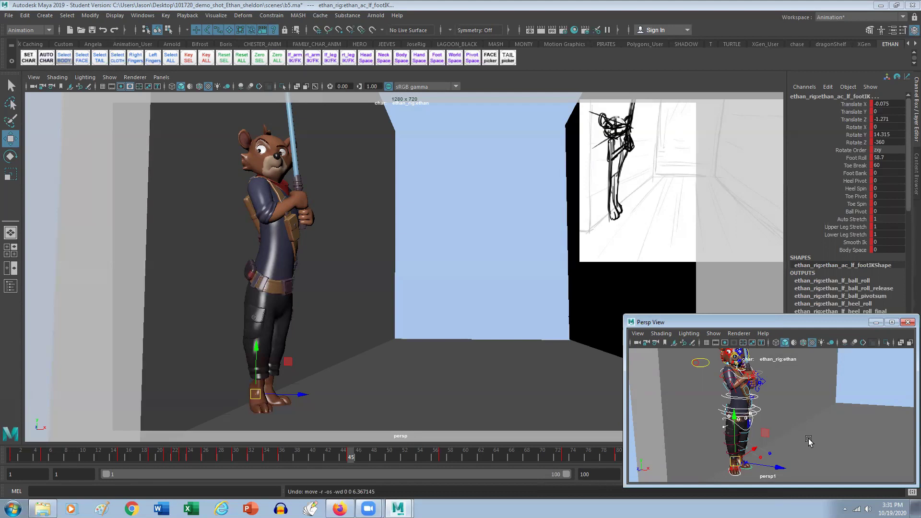
- Shift the selected body and foot controls slightly, bringing the left foot IK control to Translate X 0.915, Y 0.425 and Z -0.03
mouse_move(791, 442)
middle_down()
mouse_move(861, 432)
mouse_move(761, 444)
mouse_move(758, 453)
mouse_move(849, 447)
mouse_move(799, 439)
middle_up()
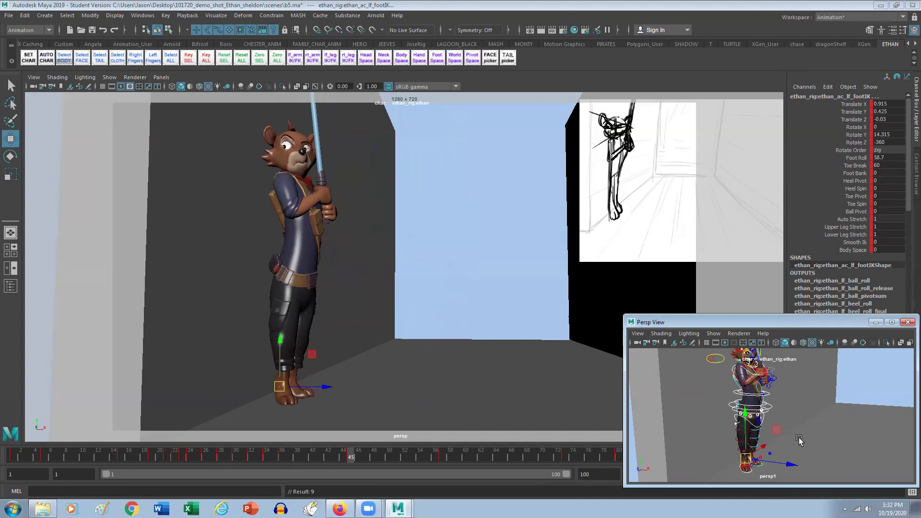
- From an overhead view, try moving the selected character controls to the far end of the corridor, and undo the move
scroll(810, 438, down, 3)
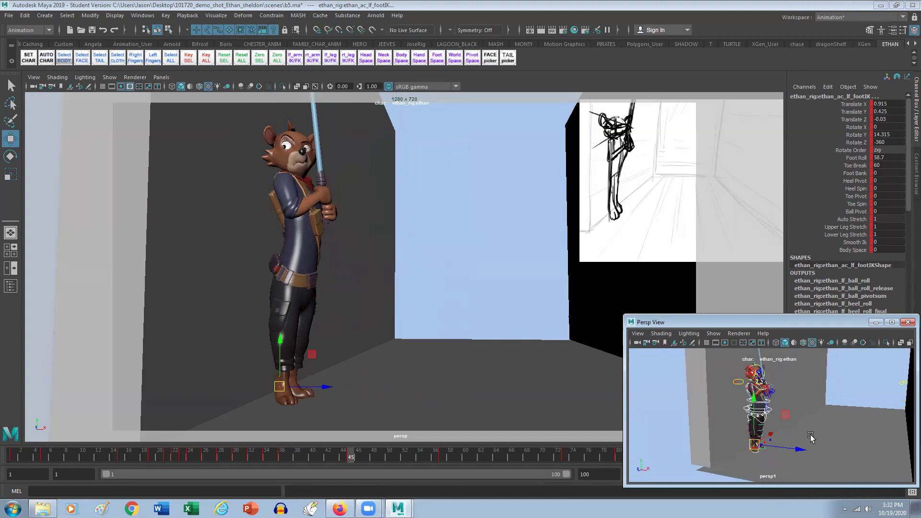
alt+drag(816, 426, 776, 417)
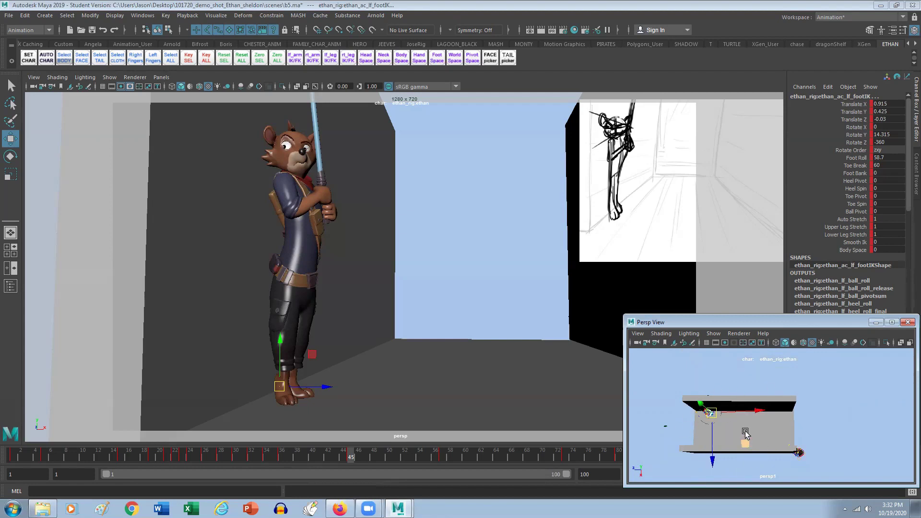
middle_drag(741, 430, 743, 430)
drag(744, 431, 819, 431)
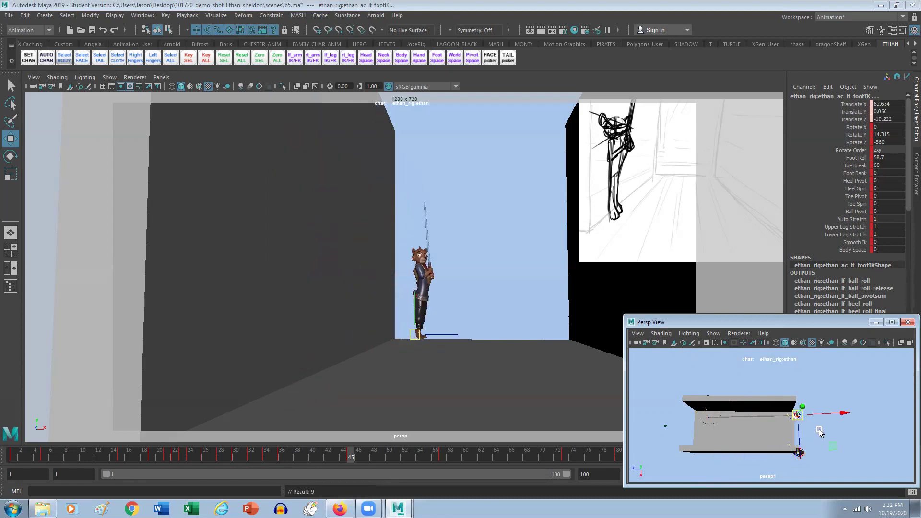
key(ctrl+z)
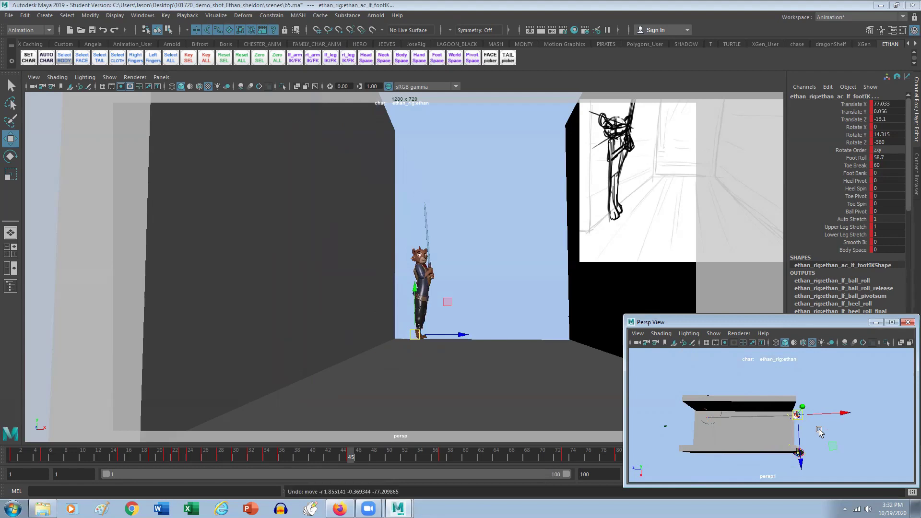
- Try moving the selected controls partway down the corridor, taking the left foot IK control to Translate X 19.17, and undo it
scroll(744, 431, up, 7)
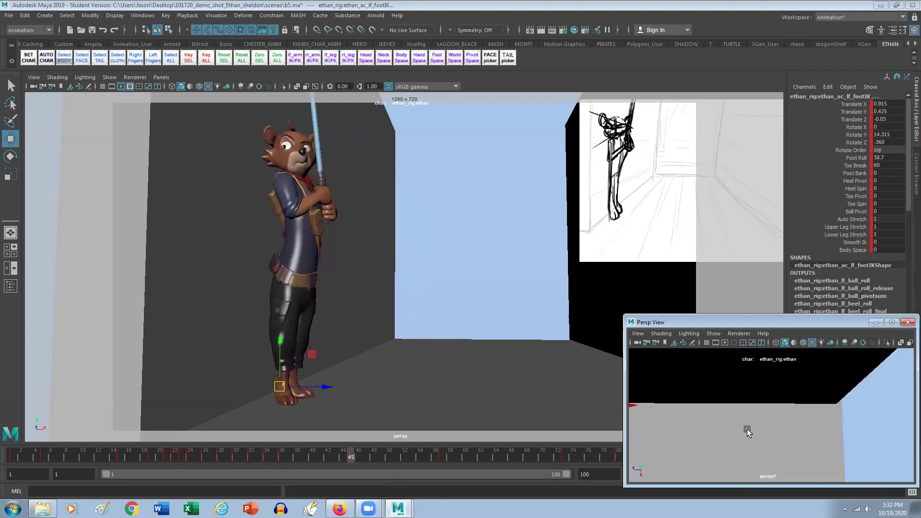
alt+middle_drag(749, 414, 891, 397)
alt+drag(762, 409, 733, 403)
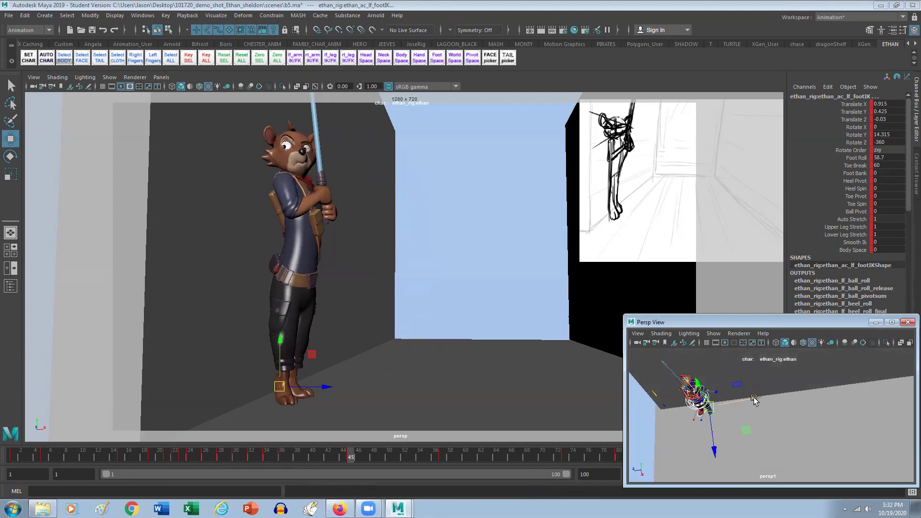
drag(754, 400, 764, 446)
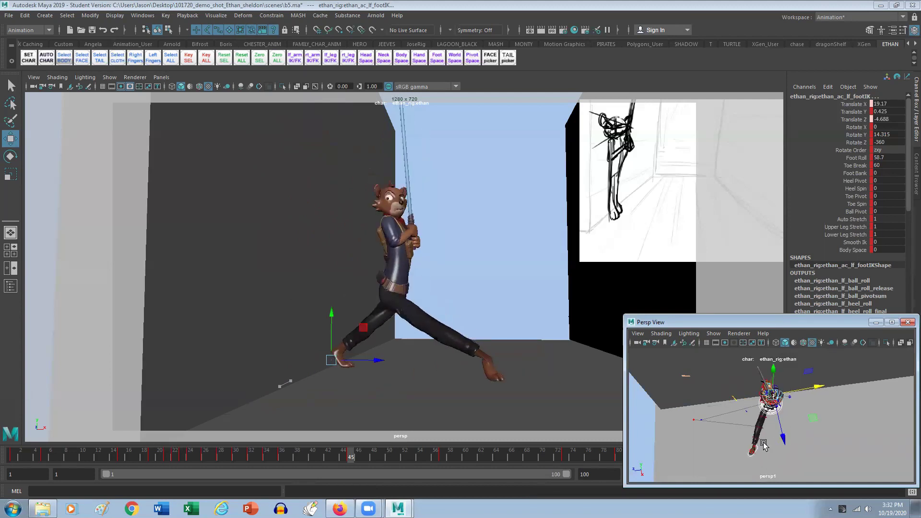
key(s)
key(ctrl+z)
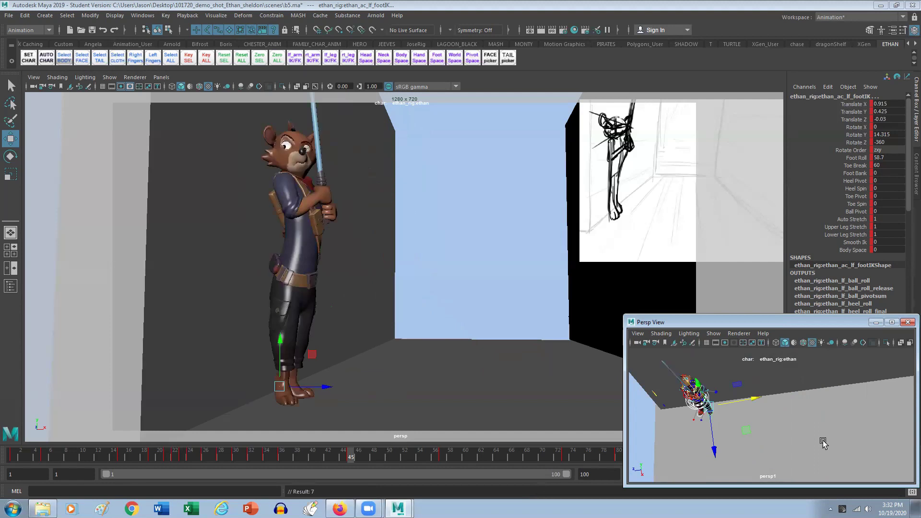
key(ctrl+z)
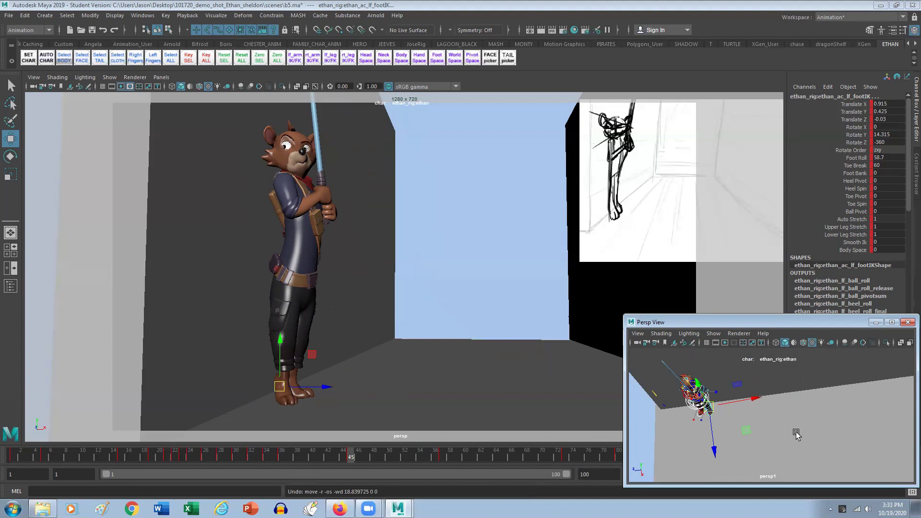
- Try moving the selected controls farther along the wall, taking the left foot IK control to Translate X 36.074, and undo it
alt+drag(796, 434, 743, 468)
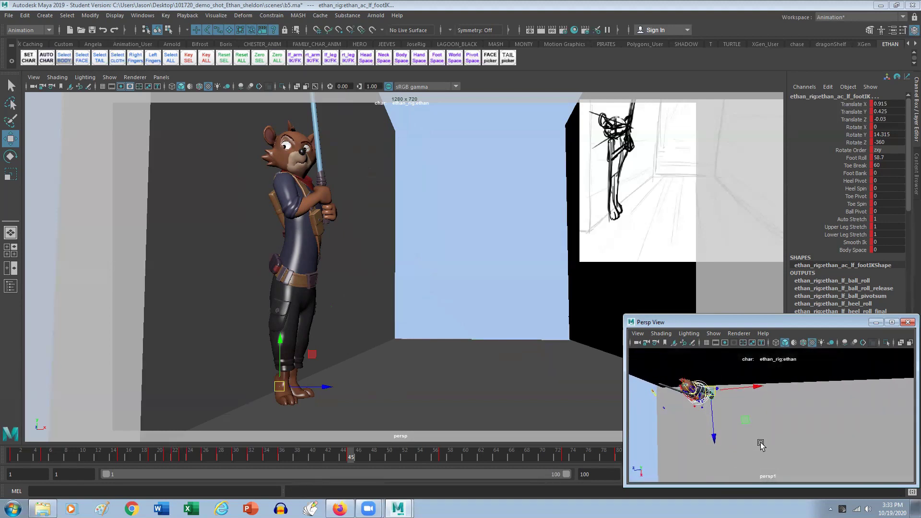
middle_drag(757, 438, 885, 441)
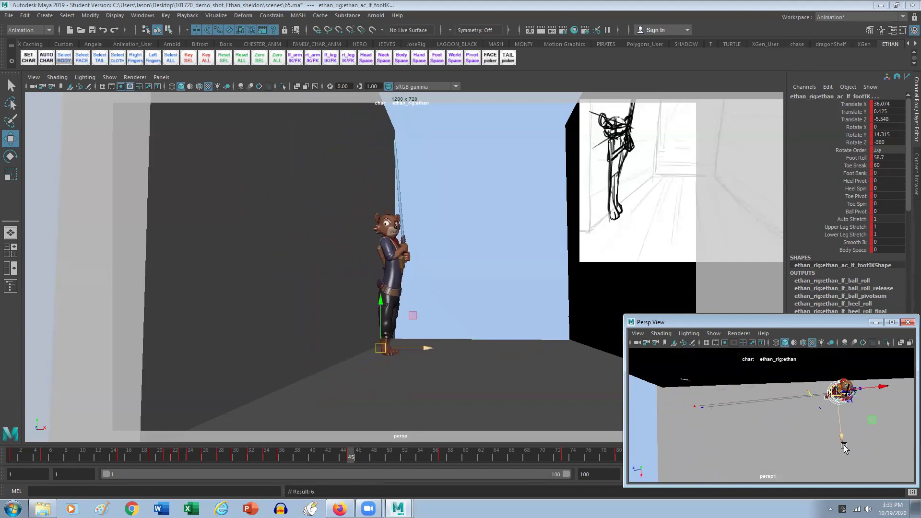
key(ctrl+z)
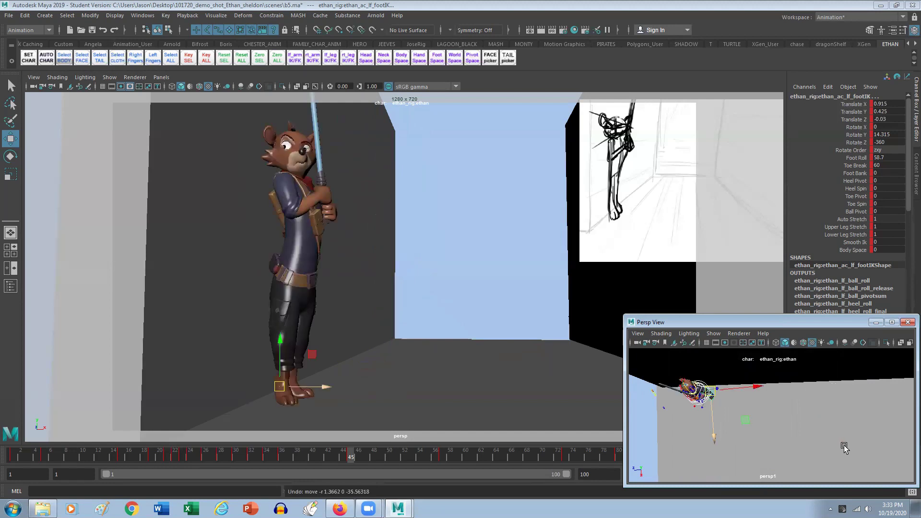